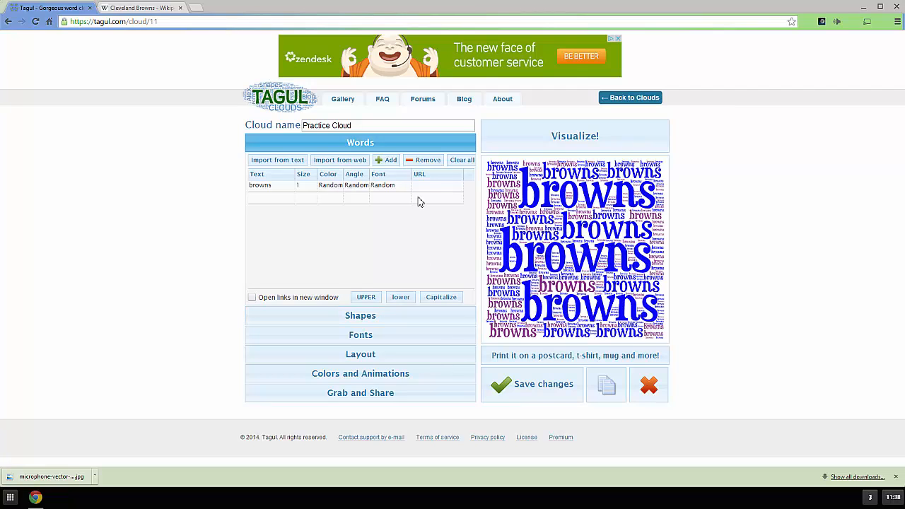
Delete all words from the Practice Cloud word list and confirm the deletion.
{"action": "left_click", "coordinate": [453, 161]}
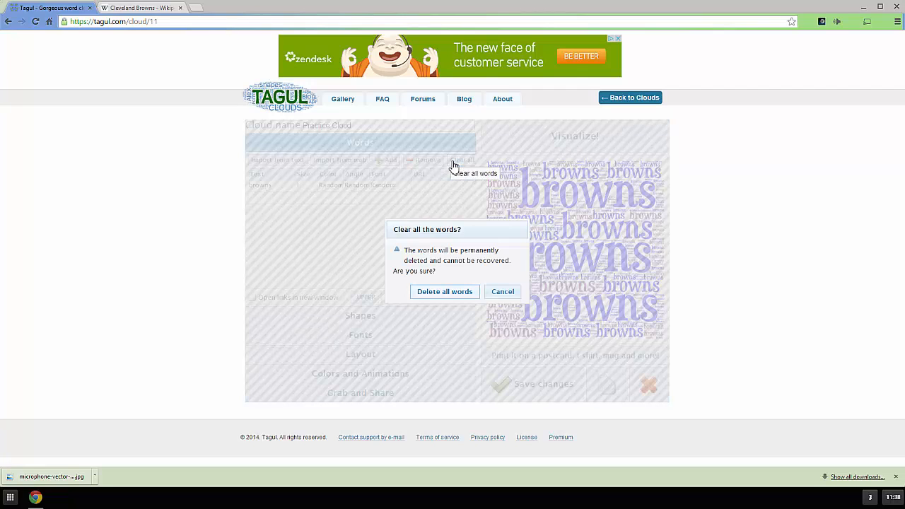
{"action": "left_click", "coordinate": [444, 292]}
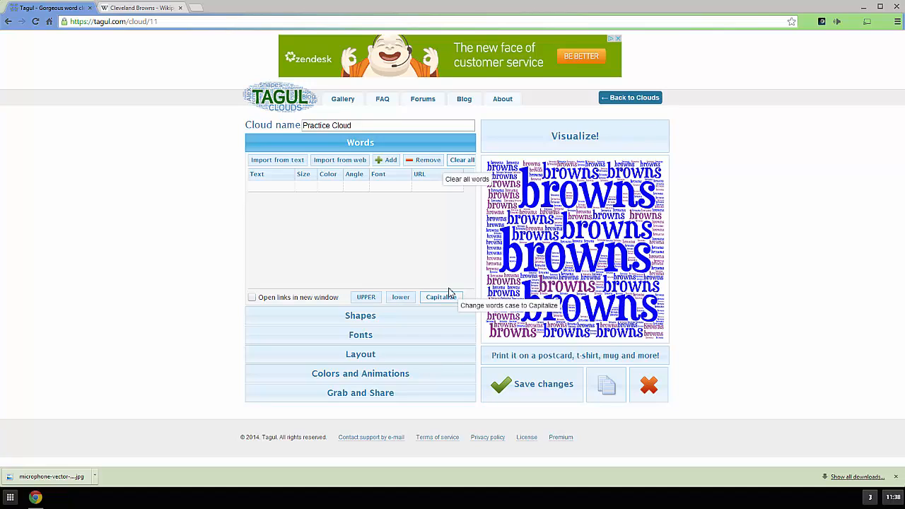
Open the import of words from text and read through the Bulldog and Cleveland Browns paragraphs.
{"action": "left_click", "coordinate": [283, 162]}
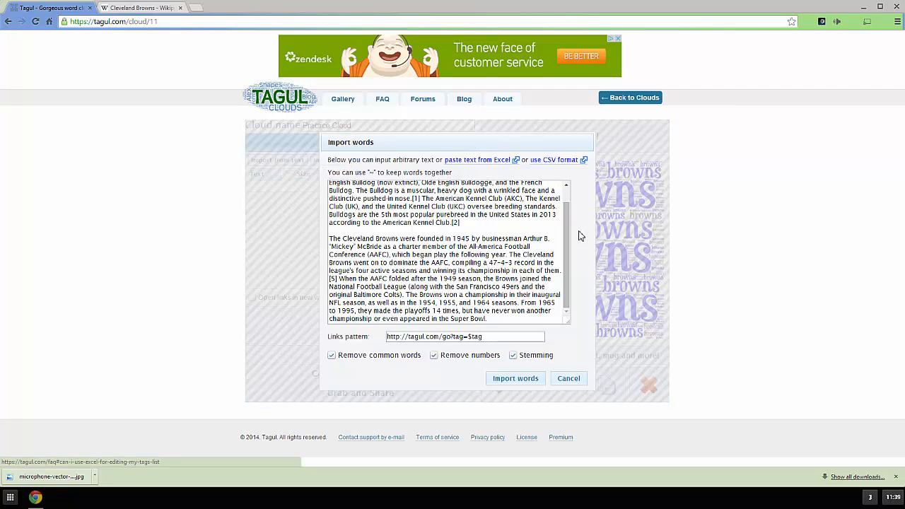
{"action": "left_click_drag", "start_coordinate": [570, 241], "coordinate": [568, 208]}
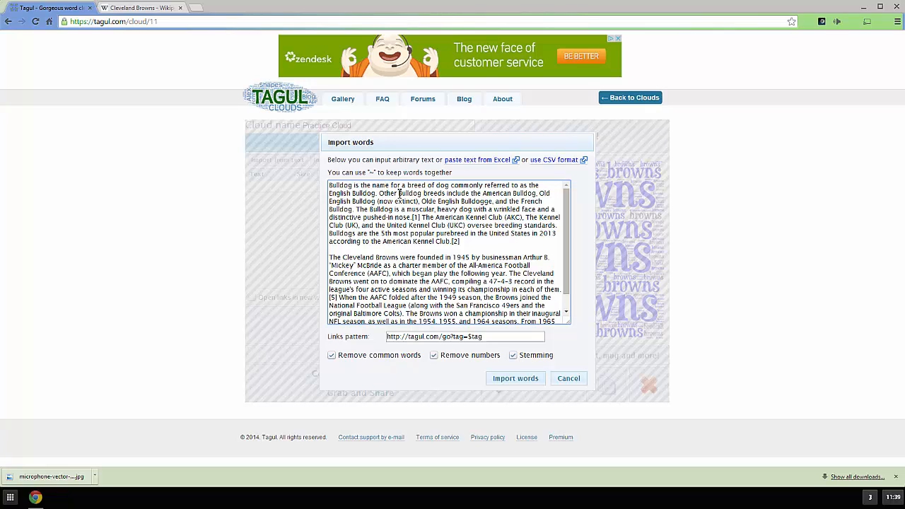
{"action": "left_click_drag", "start_coordinate": [570, 219], "coordinate": [568, 236]}
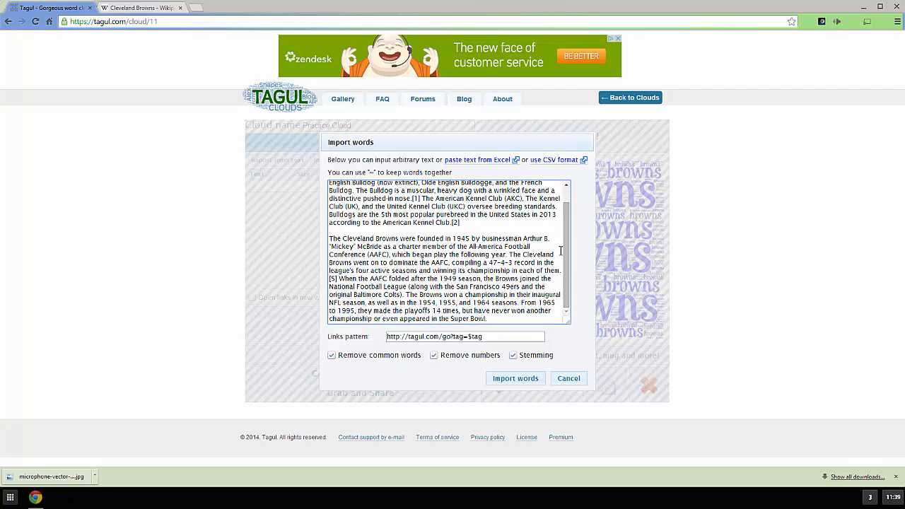
{"action": "left_click_drag", "start_coordinate": [570, 260], "coordinate": [568, 236]}
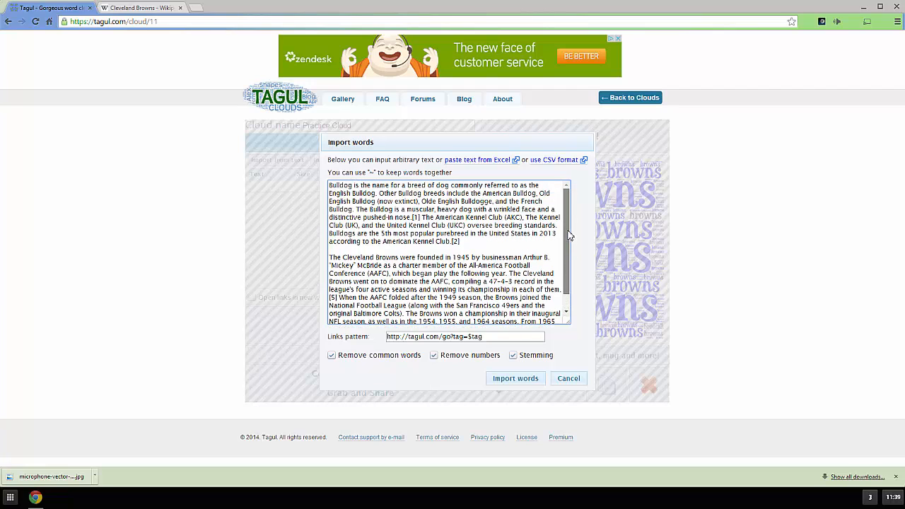
View the Wikipedia source articles on the Cleveland Browns and Bulldog in the other browser tab.
{"action": "left_click", "coordinate": [139, 8]}
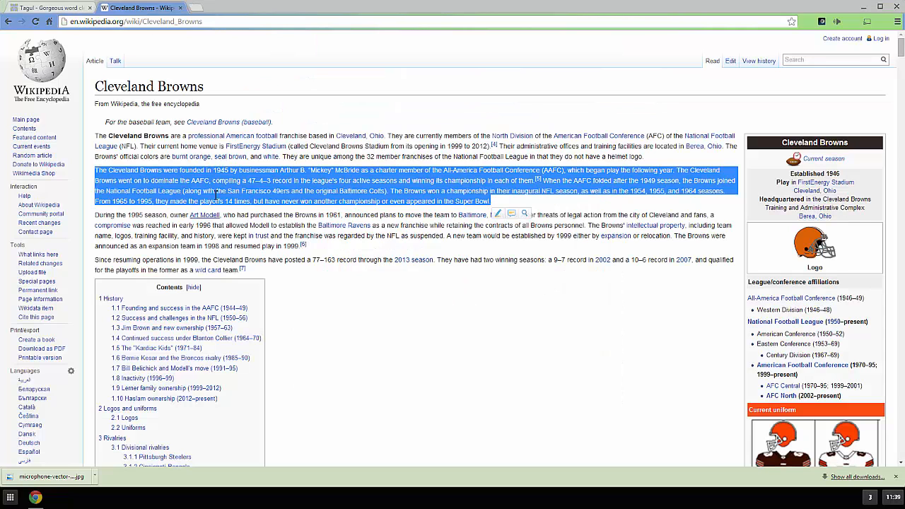
{"action": "right_click", "coordinate": [10, 27]}
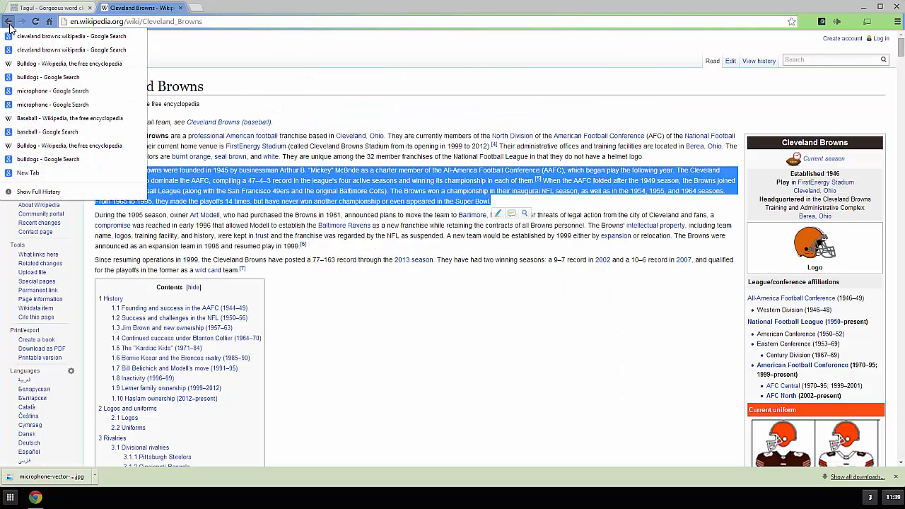
{"action": "left_click", "coordinate": [48, 63]}
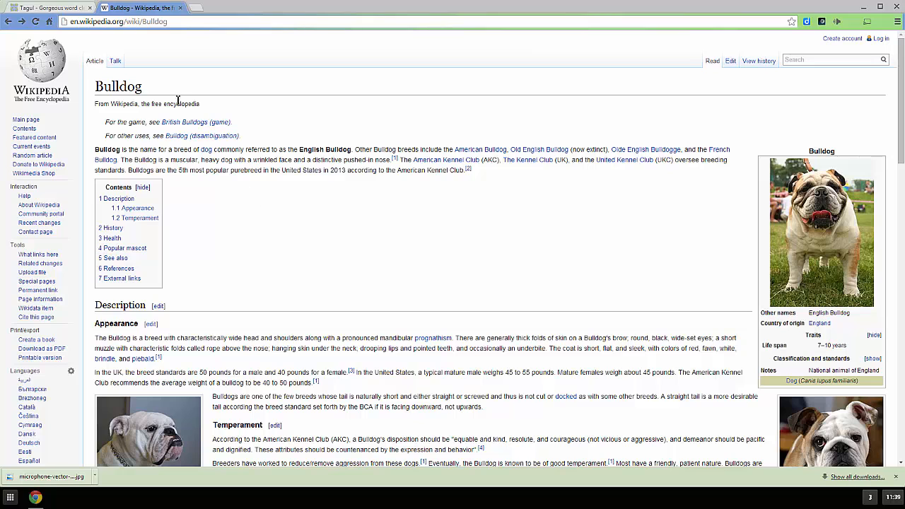
Switch back to Tagul, import the paragraphs' words with common words and numbers removed and stemming on, and visualize the cloud.
{"action": "left_click", "coordinate": [63, 9]}
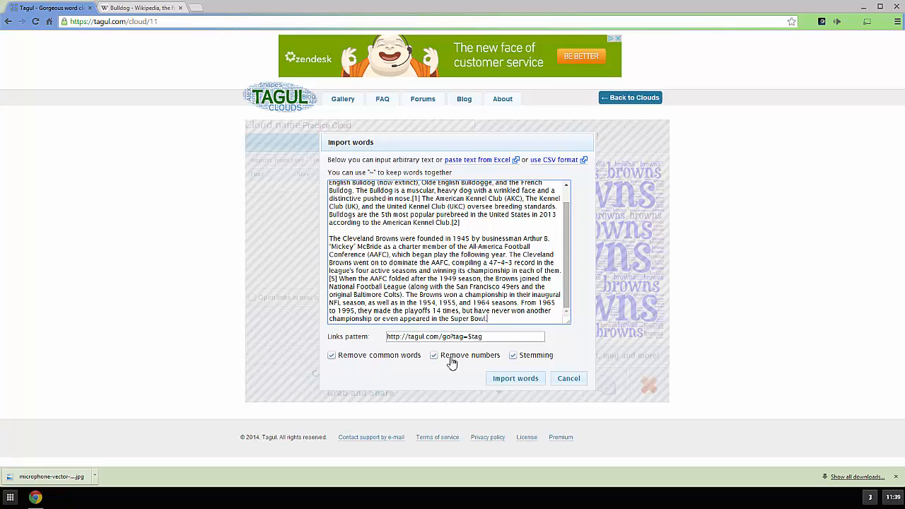
{"action": "left_click", "coordinate": [516, 380]}
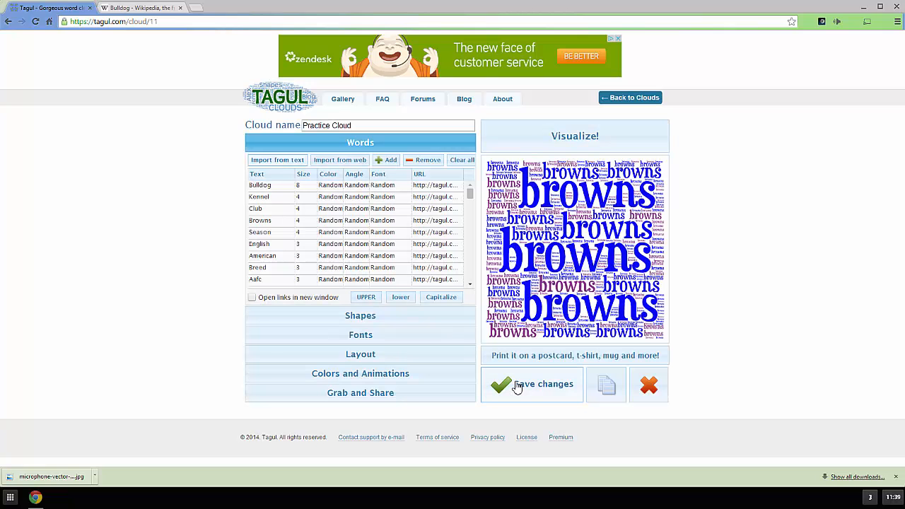
{"action": "left_click", "coordinate": [297, 164]}
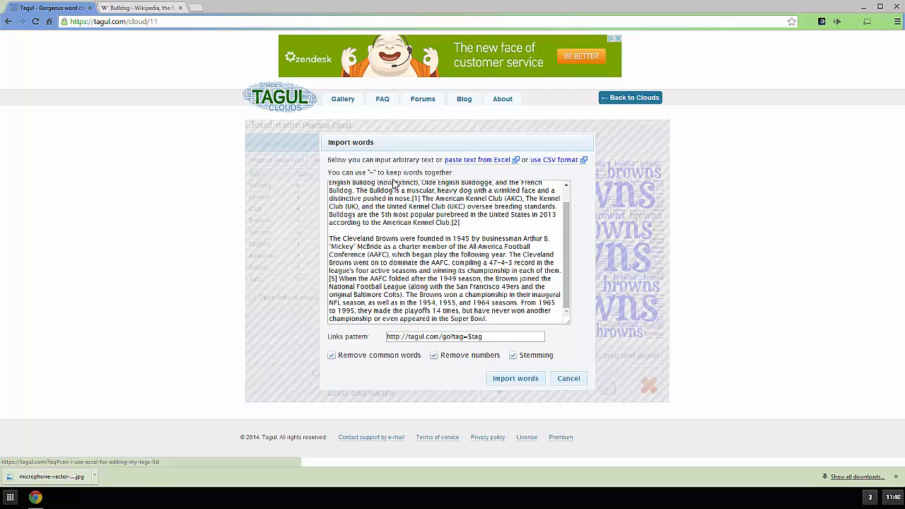
{"action": "left_click", "coordinate": [570, 382]}
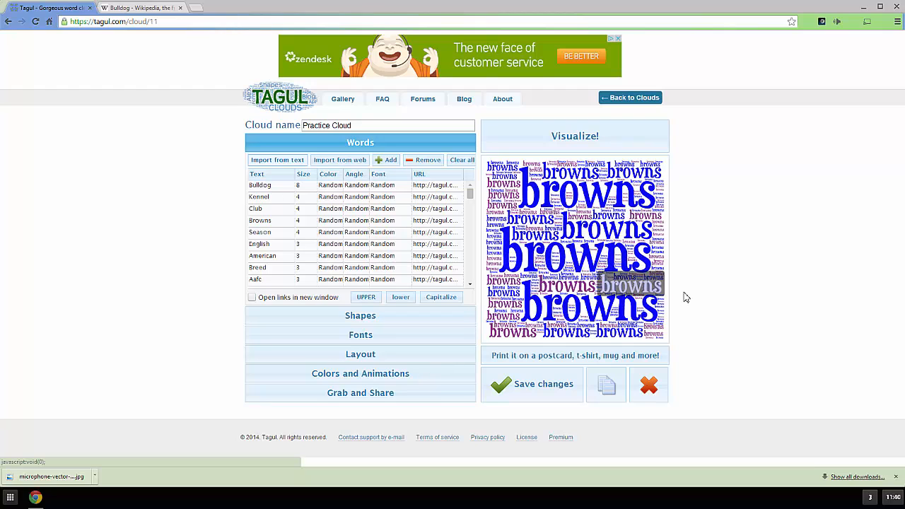
{"action": "left_click", "coordinate": [621, 147]}
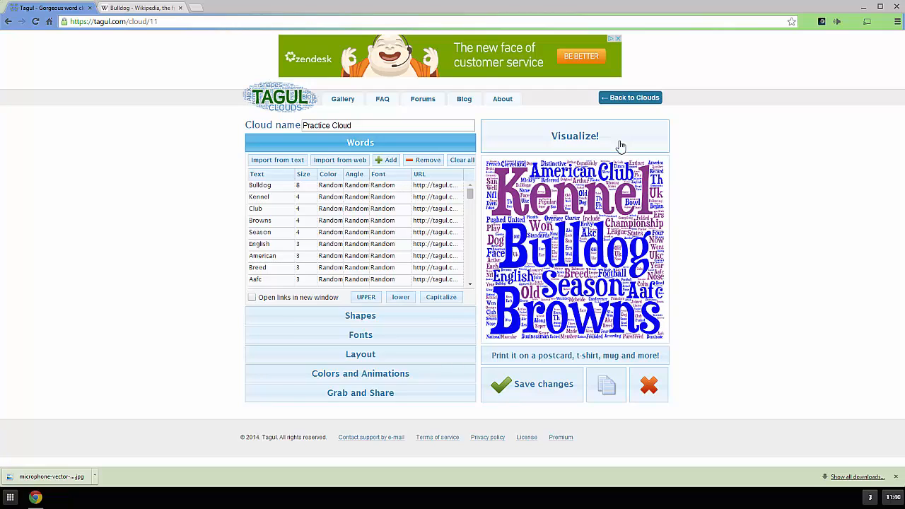
{"action": "left_click", "coordinate": [620, 145]}
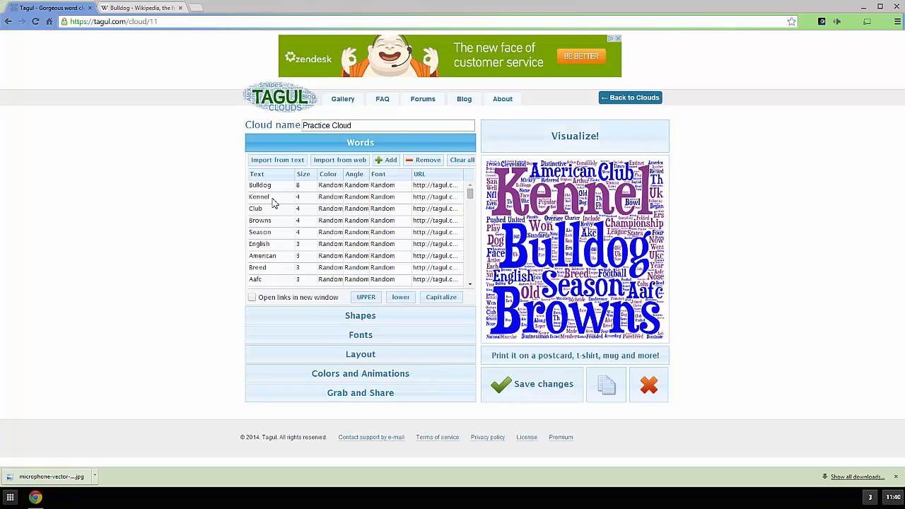
Set the size of the word Kennel to 1 and visualize the cloud again.
{"action": "left_click", "coordinate": [306, 198]}
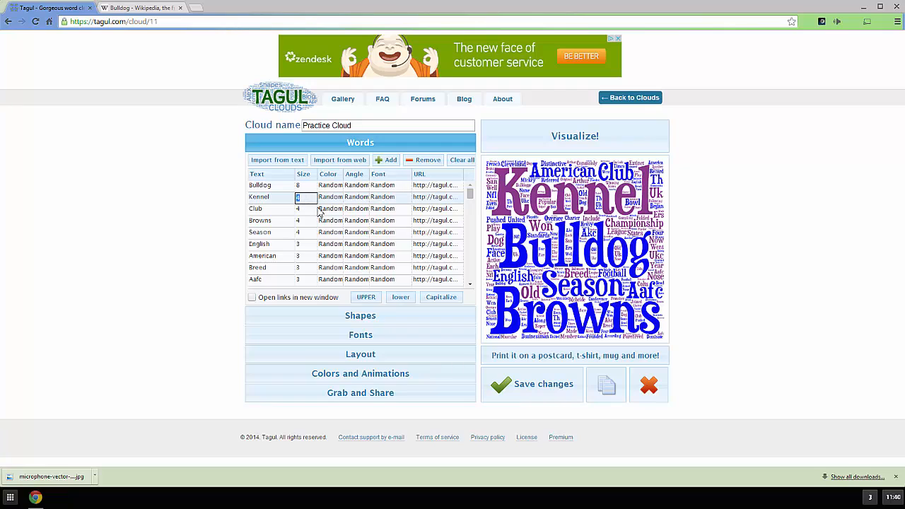
{"action": "type", "text": "1"}
{"action": "left_click", "coordinate": [564, 145]}
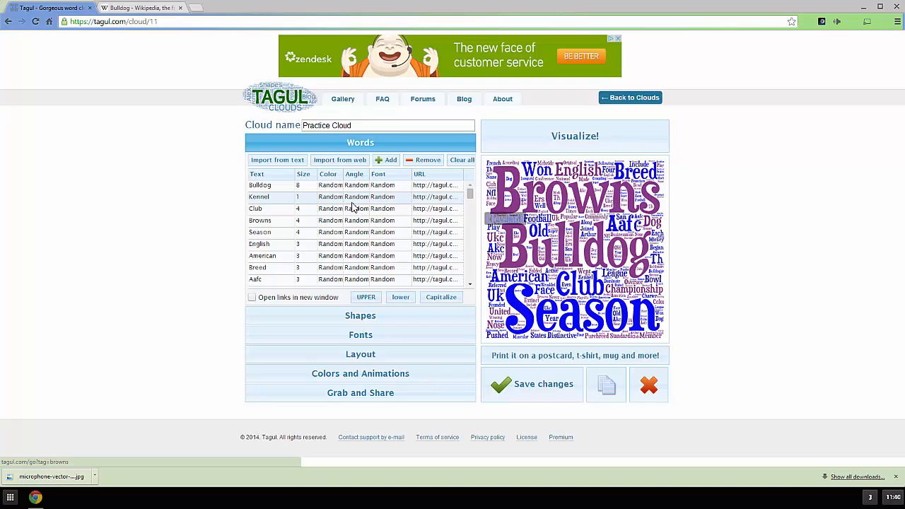
Try sorting the word list by text and by size in both directions, ending with size in descending order.
{"action": "left_click", "coordinate": [302, 175]}
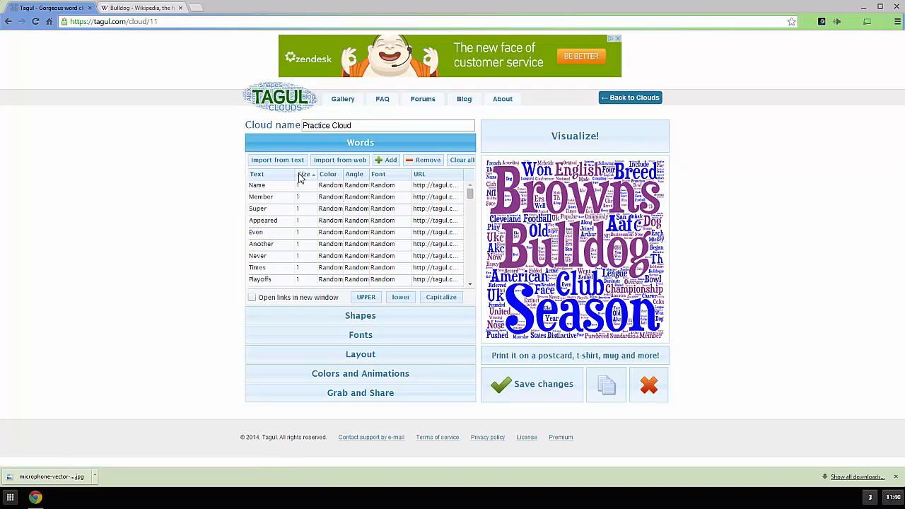
{"action": "left_click", "coordinate": [275, 177]}
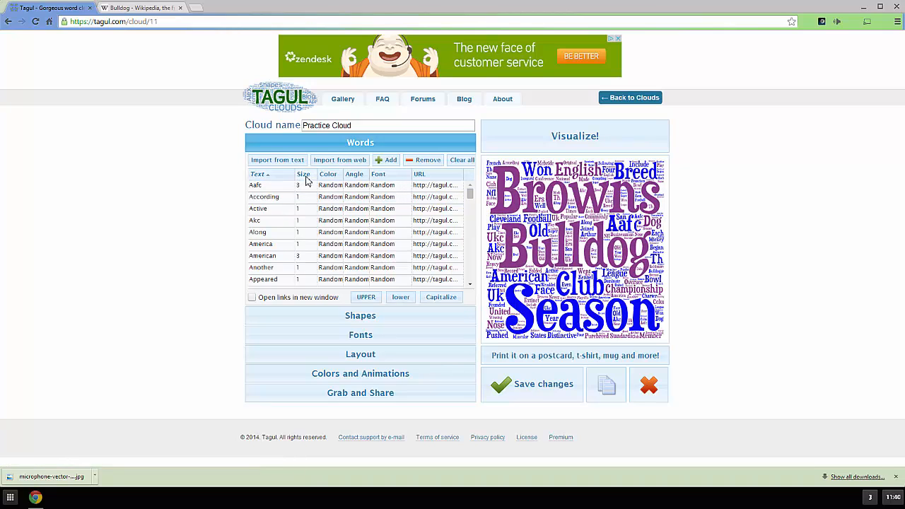
{"action": "left_click", "coordinate": [304, 175]}
{"action": "left_click", "coordinate": [277, 178]}
{"action": "left_click", "coordinate": [277, 178]}
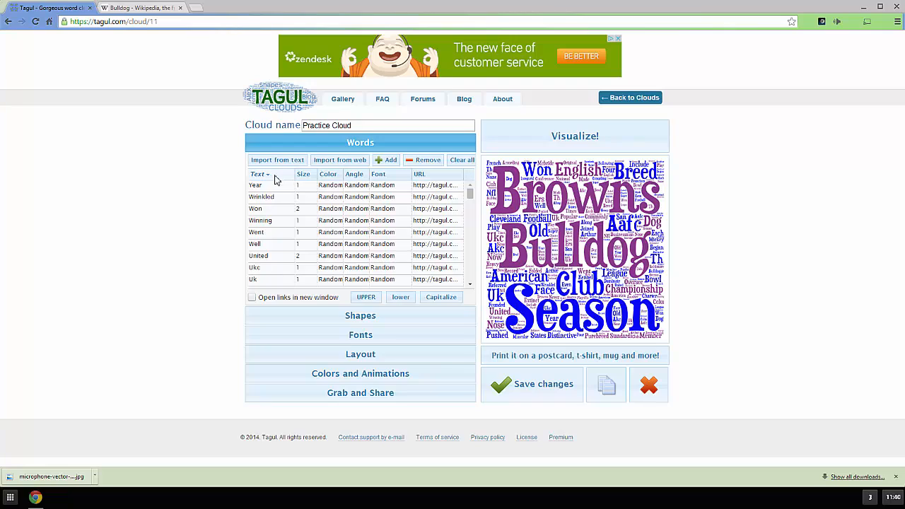
{"action": "left_click", "coordinate": [303, 175]}
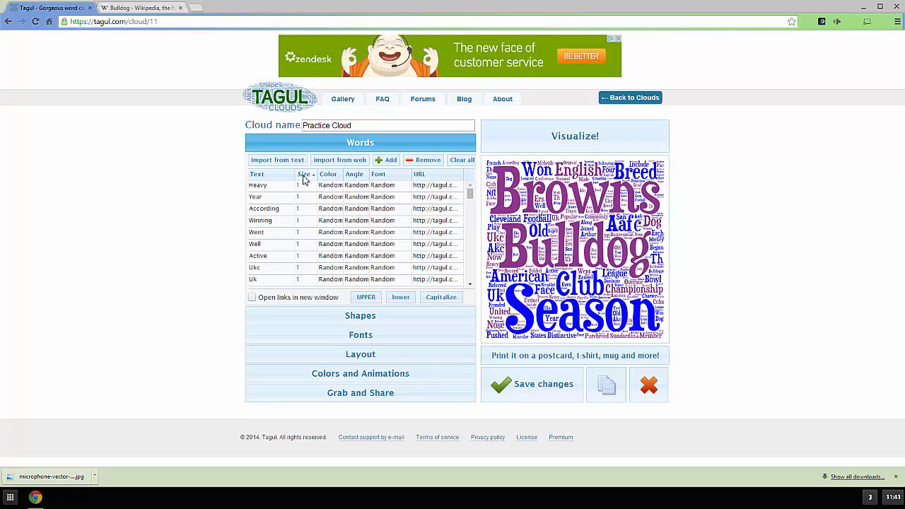
{"action": "left_click", "coordinate": [303, 174]}
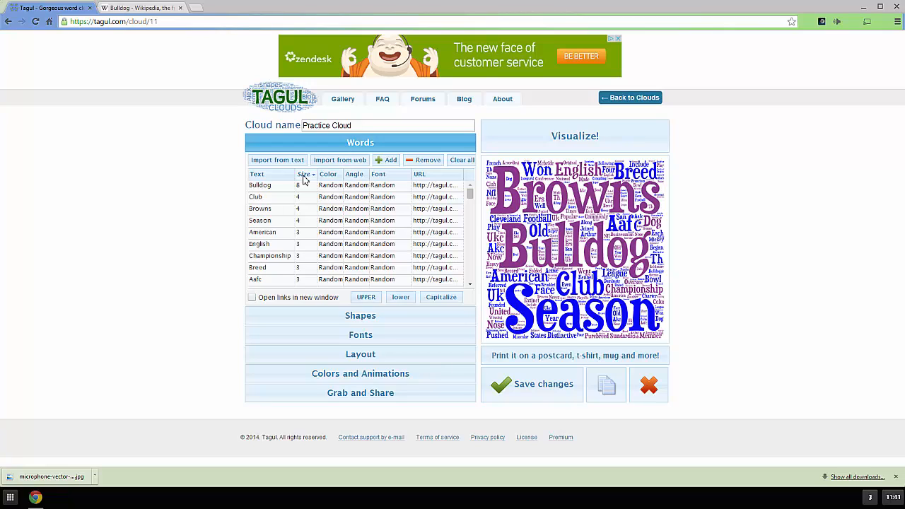
{"action": "left_click", "coordinate": [304, 175]}
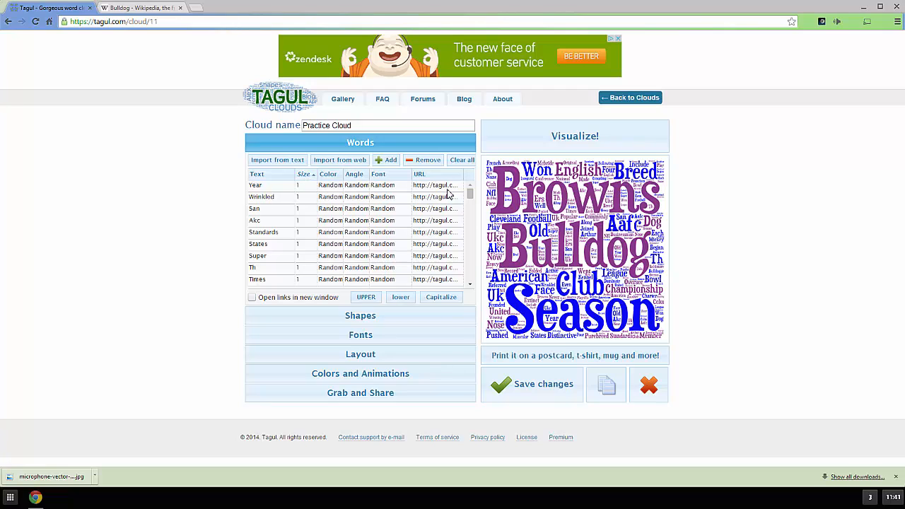
{"action": "mouse_move", "coordinate": [469, 192]}
{"action": "left_mouse_down"}
{"action": "mouse_move", "coordinate": [471, 211]}
{"action": "mouse_move", "coordinate": [470, 196]}
{"action": "left_mouse_up"}
{"action": "left_click", "coordinate": [305, 175]}
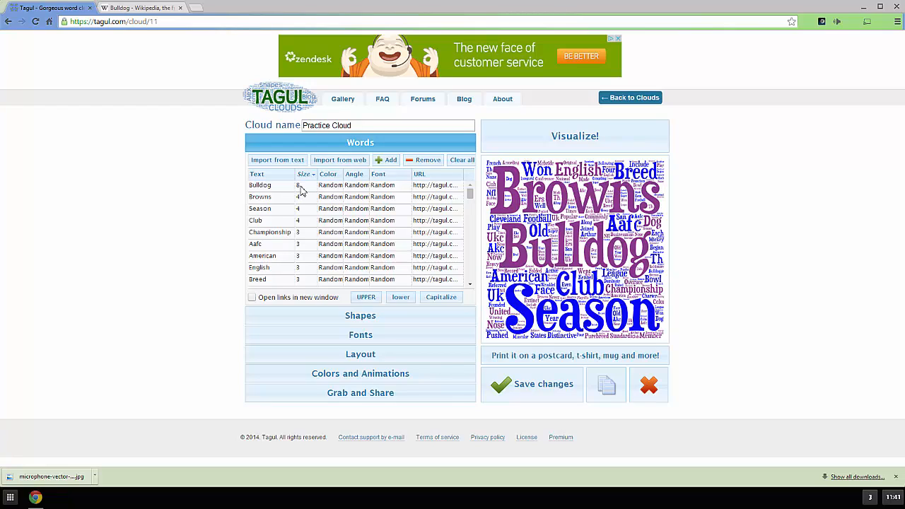
Set the size of the word Bulldog to 20 and regenerate the cloud.
{"action": "left_click", "coordinate": [302, 187]}
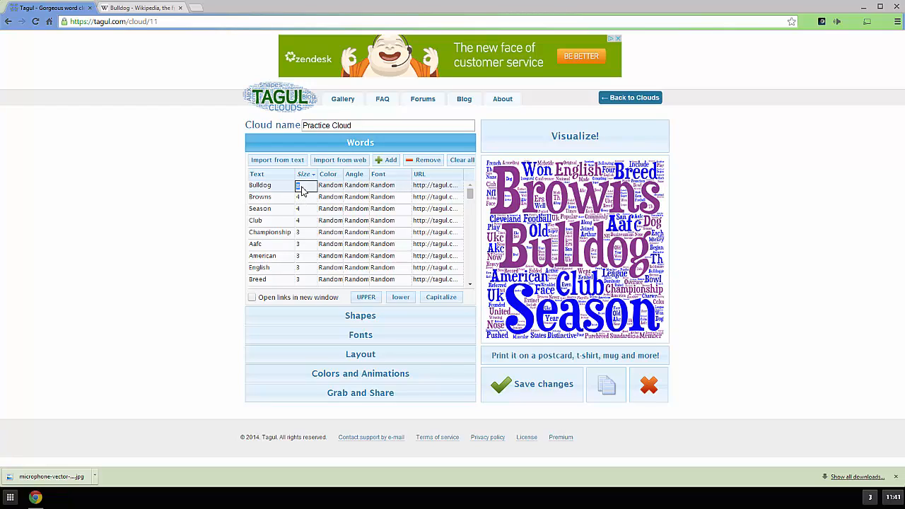
{"action": "type", "text": "20"}
{"action": "left_click", "coordinate": [610, 134]}
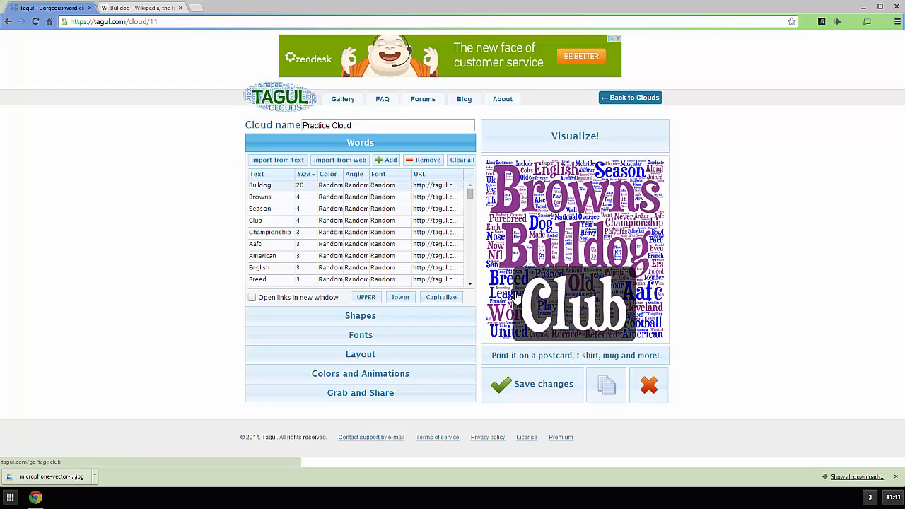
Set the sizes of Browns to 6, Season to 1 and Club to 2, and regenerate the cloud.
{"action": "left_click", "coordinate": [304, 198]}
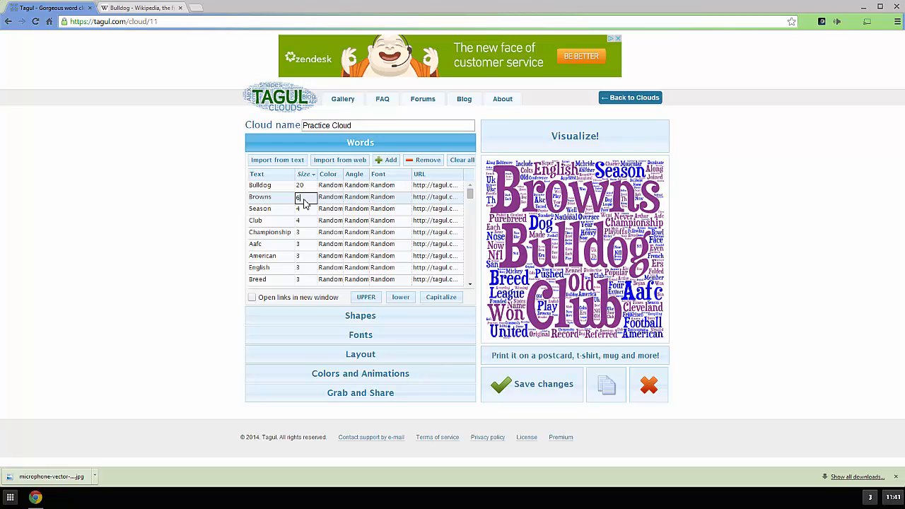
{"action": "left_click", "coordinate": [308, 222]}
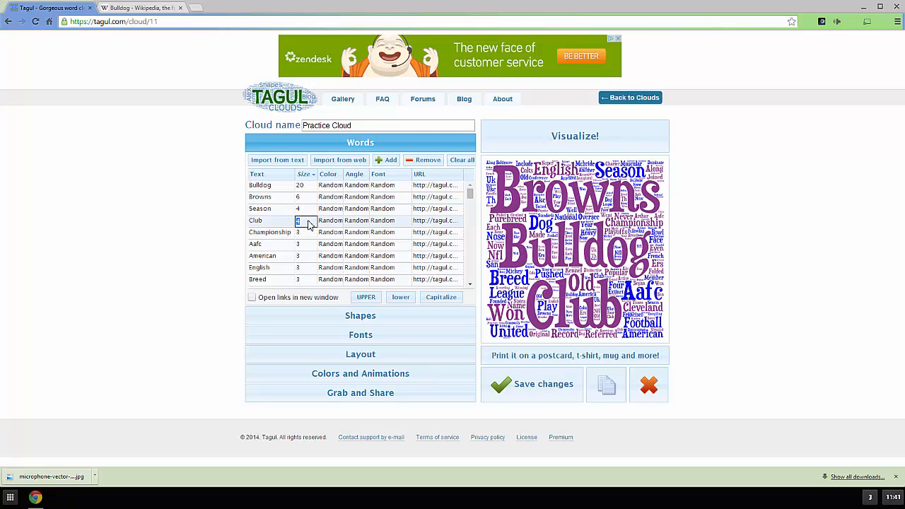
{"action": "left_click", "coordinate": [300, 210]}
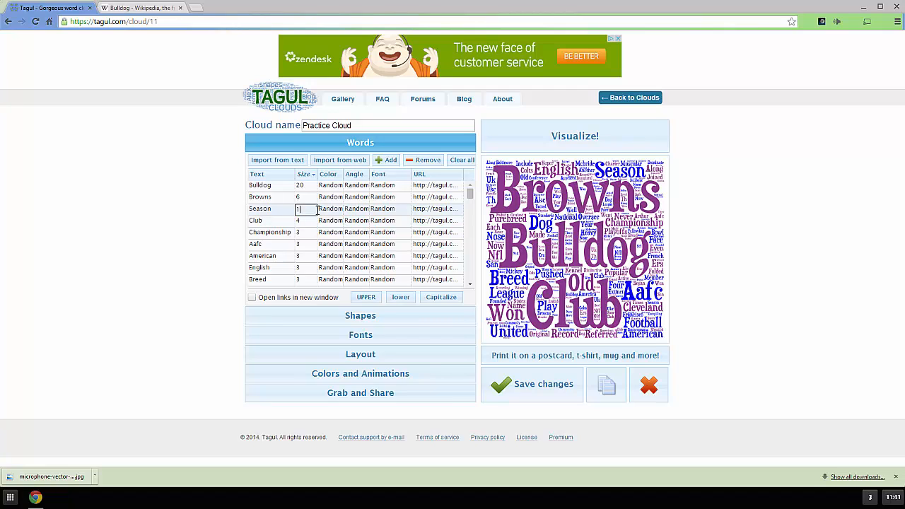
{"action": "left_click", "coordinate": [309, 222]}
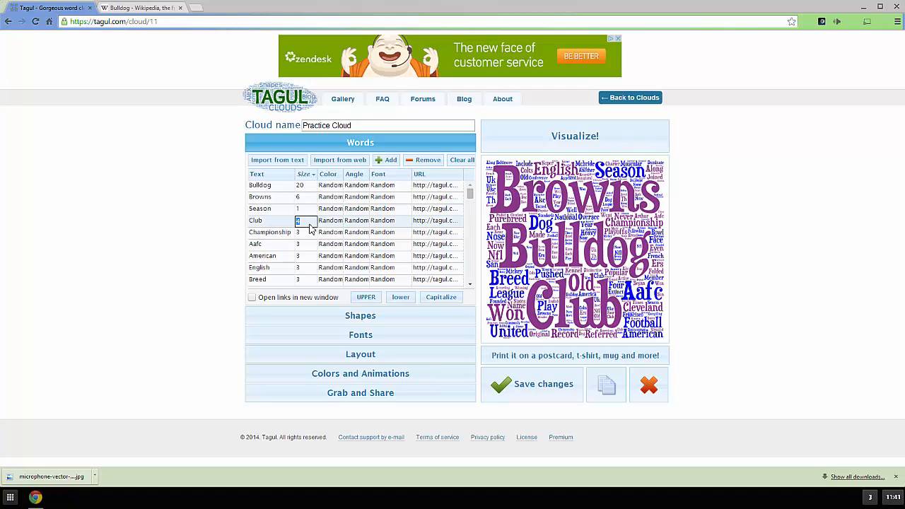
{"action": "type", "text": "2"}
{"action": "left_click", "coordinate": [585, 138]}
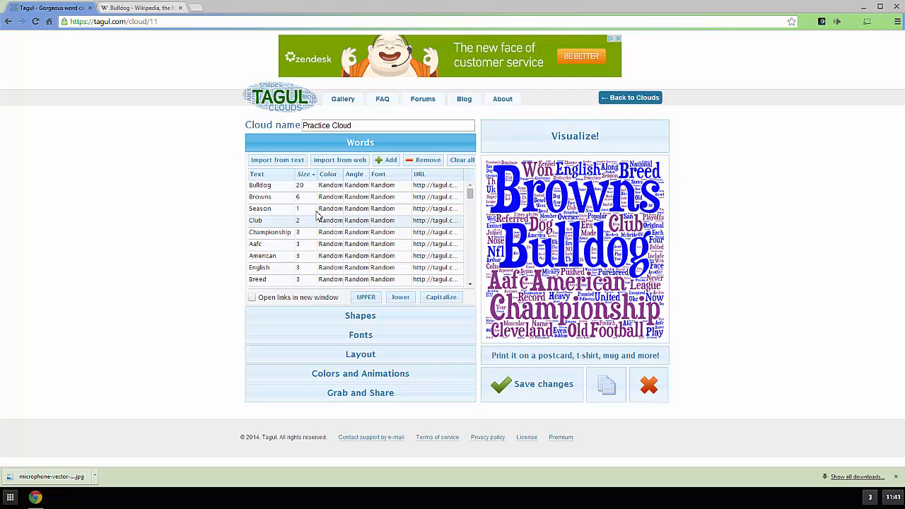
Review the source paragraphs in the text import and close it without importing.
{"action": "left_click", "coordinate": [277, 160]}
{"action": "mouse_move", "coordinate": [566, 227]}
{"action": "left_mouse_down"}
{"action": "mouse_move", "coordinate": [566, 239]}
{"action": "mouse_move", "coordinate": [565, 196]}
{"action": "mouse_move", "coordinate": [564, 235]}
{"action": "left_mouse_up"}
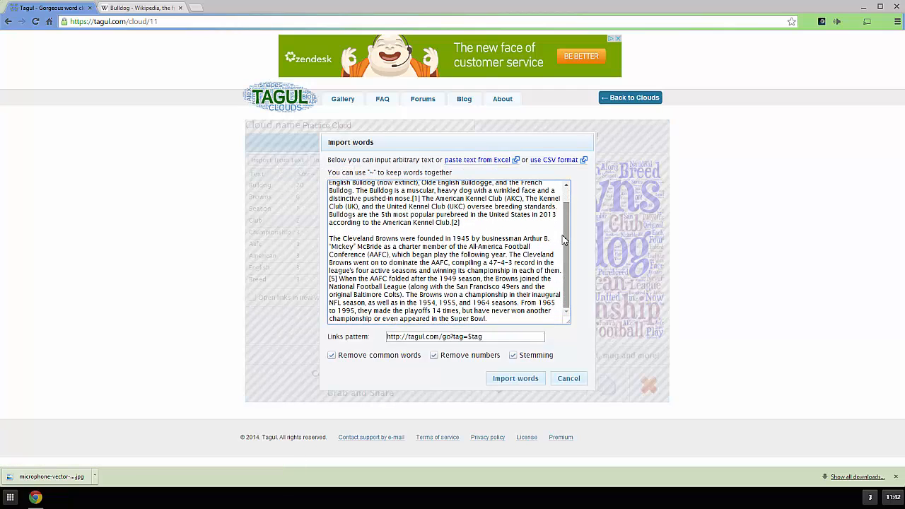
{"action": "left_click", "coordinate": [577, 380]}
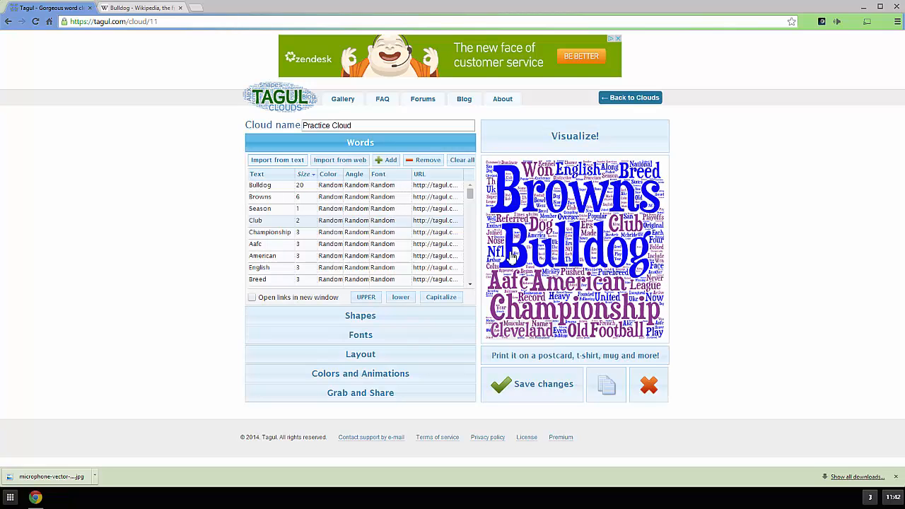
Add the word Father with size 4 at the end of the word list and visualize the cloud.
{"action": "left_click_drag", "start_coordinate": [471, 193], "coordinate": [469, 280]}
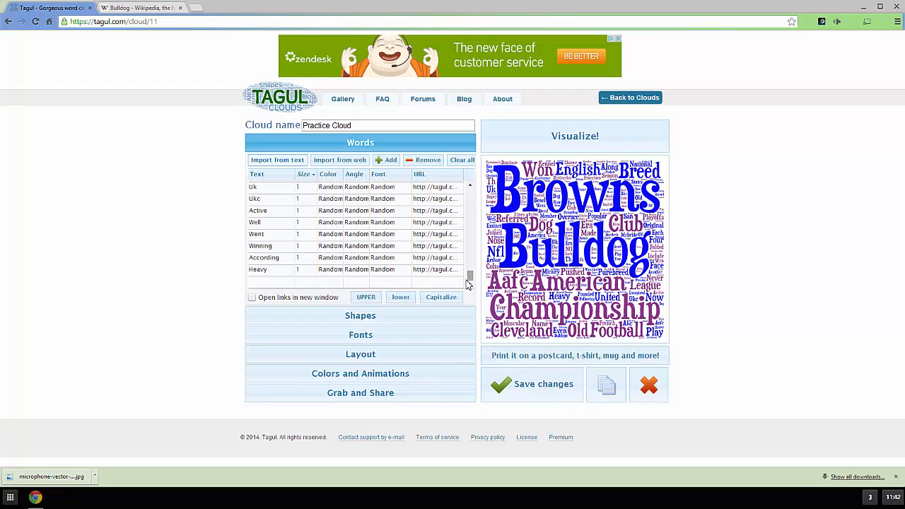
{"action": "left_click", "coordinate": [269, 284]}
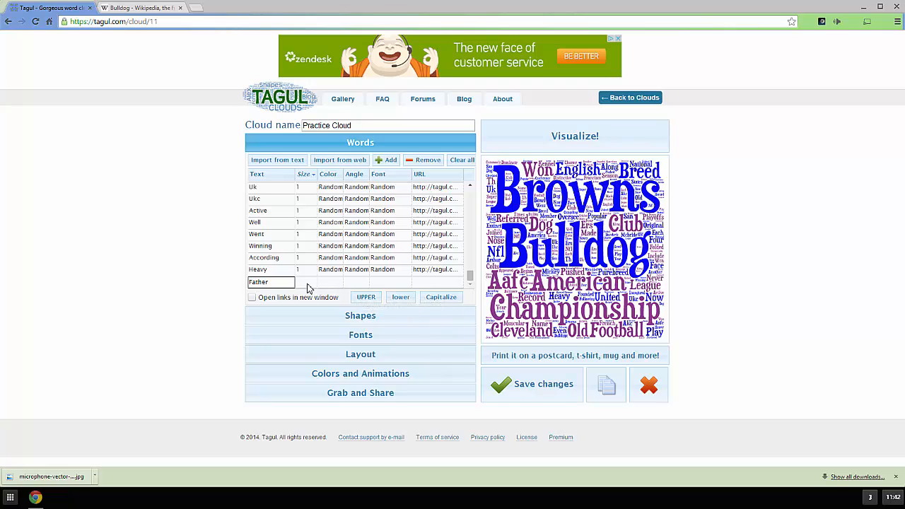
{"action": "key", "text": "Tab"}
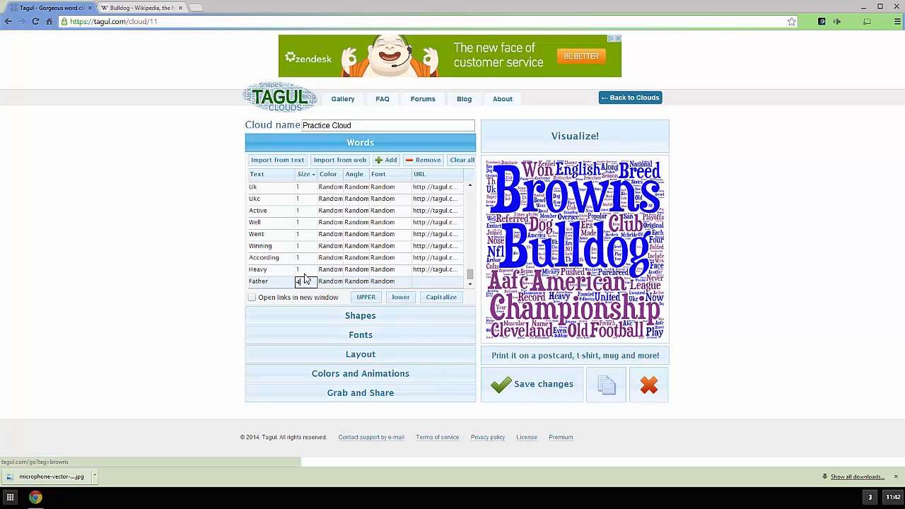
{"action": "left_click", "coordinate": [569, 138]}
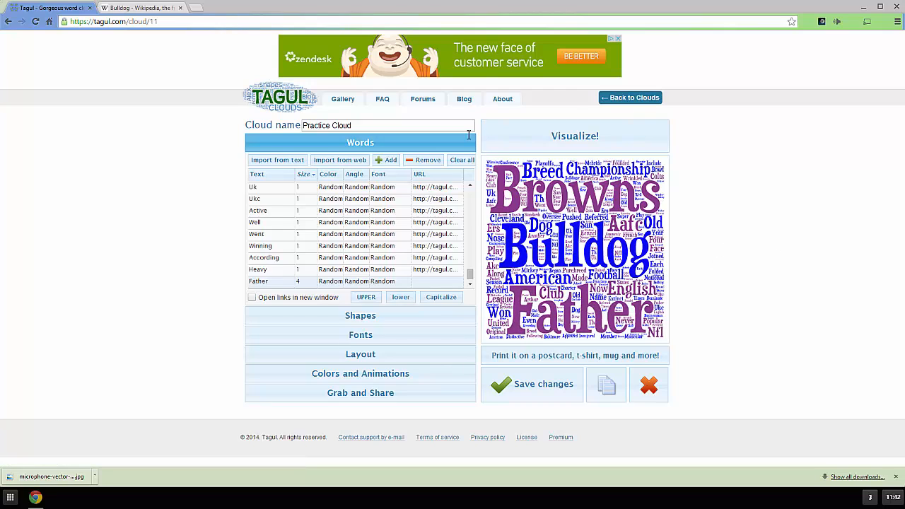
Check the text import's contents, cancel it, and return to the beginning of the word list.
{"action": "left_click", "coordinate": [289, 161]}
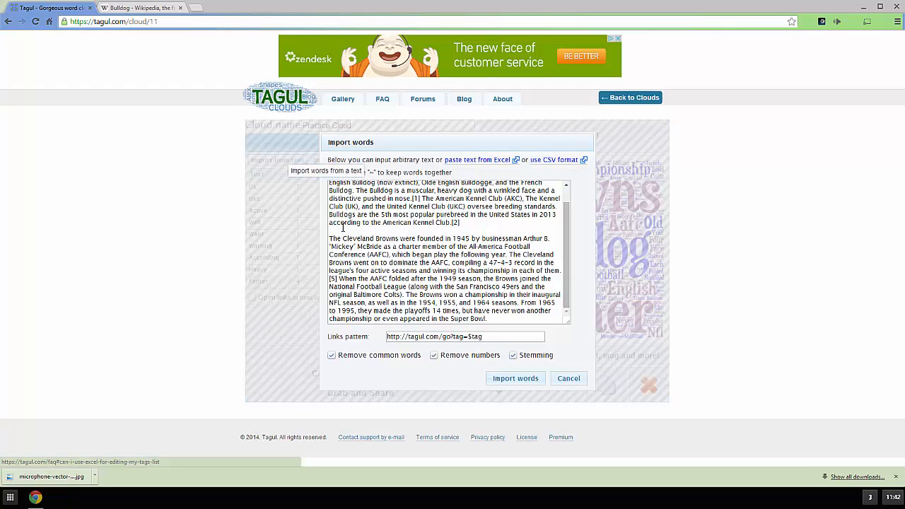
{"action": "left_click", "coordinate": [567, 380]}
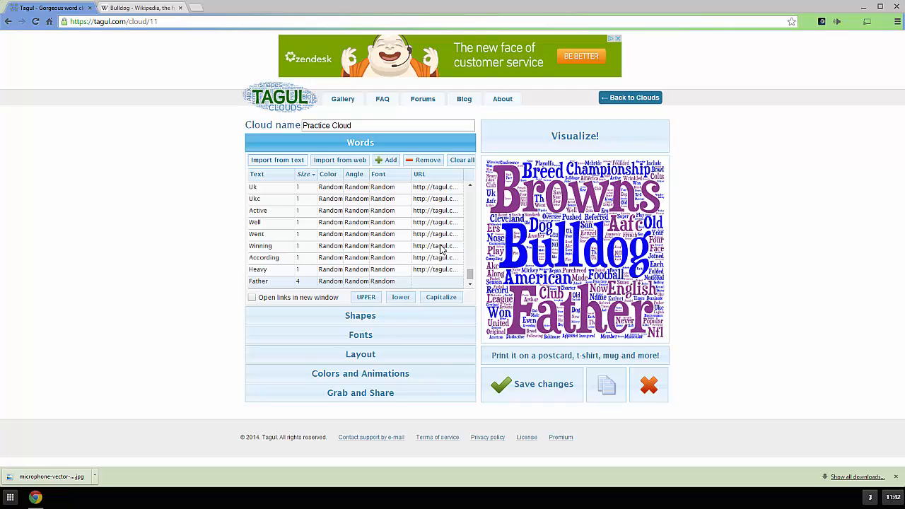
{"action": "left_click_drag", "start_coordinate": [470, 274], "coordinate": [476, 198]}
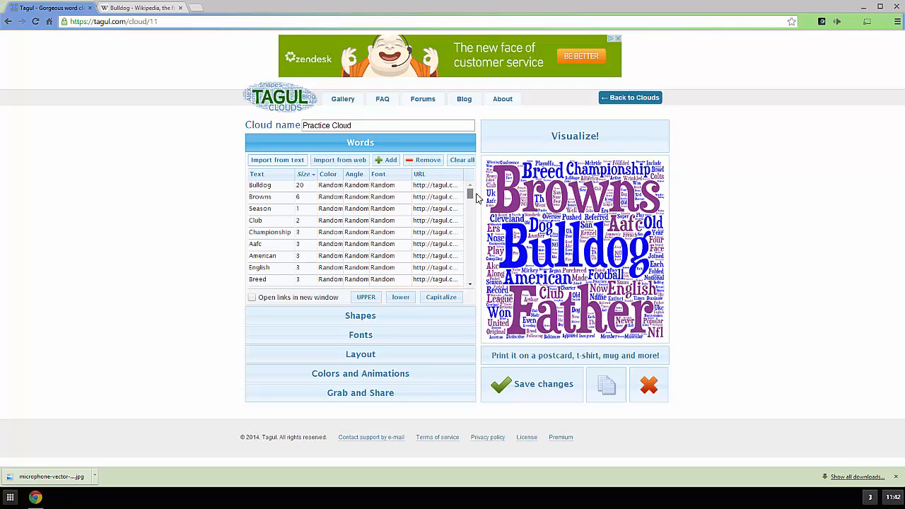